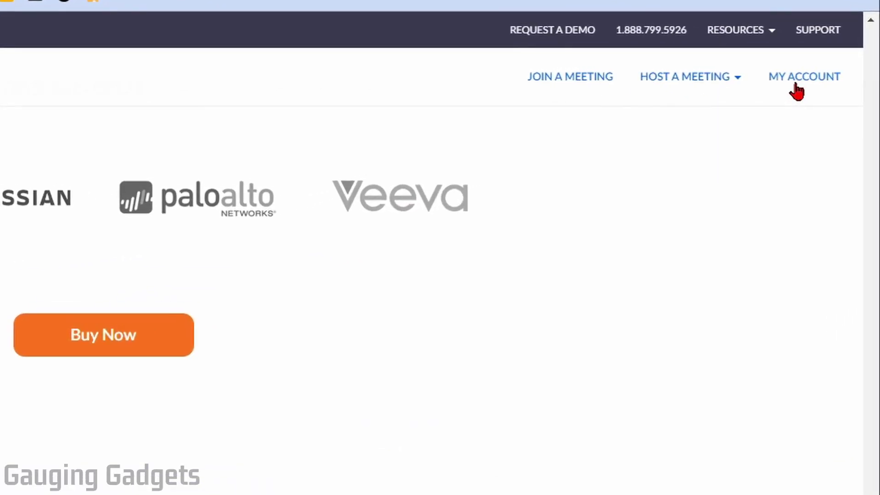
# Step: Go to My Account and list the upcoming meetings under Meetings
pyautogui.click(800, 84)
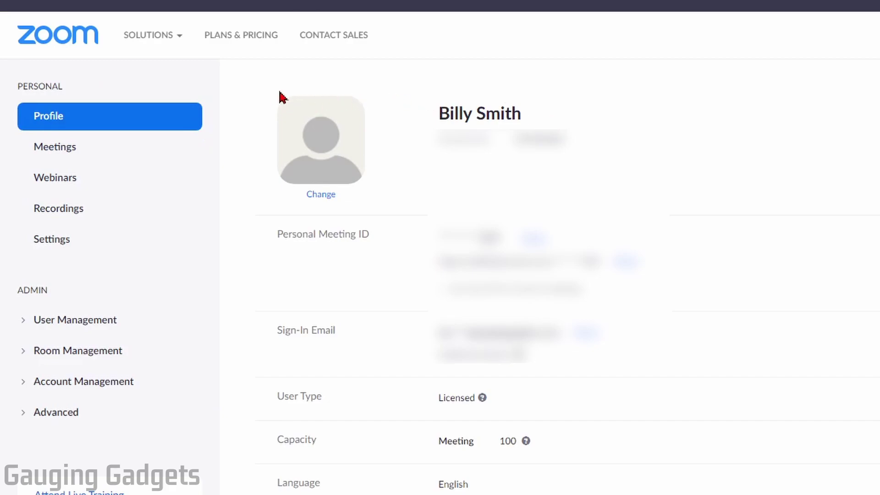
pyautogui.click(50, 151)
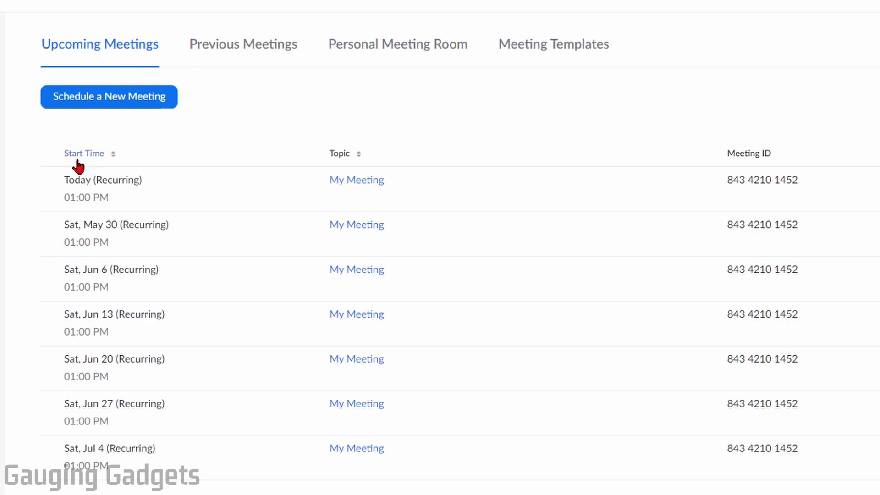
# Step: Open the recurring My Meeting's details and choose Edit this Meeting
pyautogui.click(378, 185)
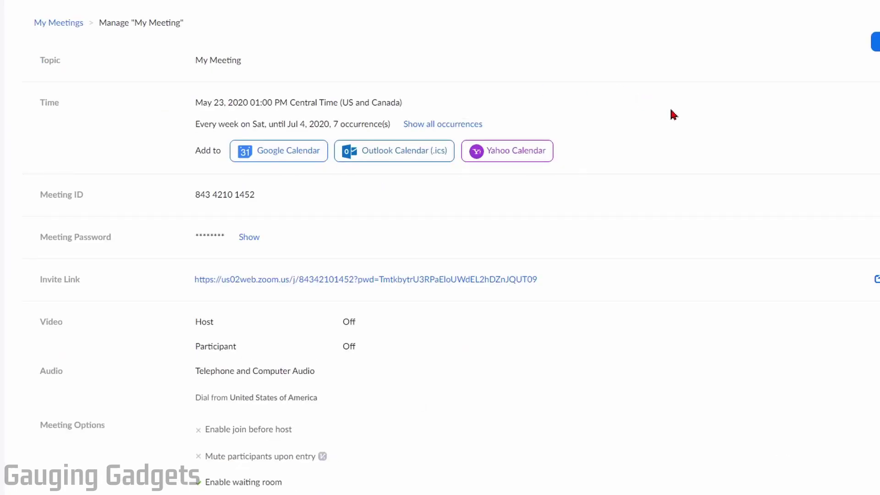
pyautogui.scroll(-5, 672, 117)
pyautogui.scroll(-2, 680, 152)
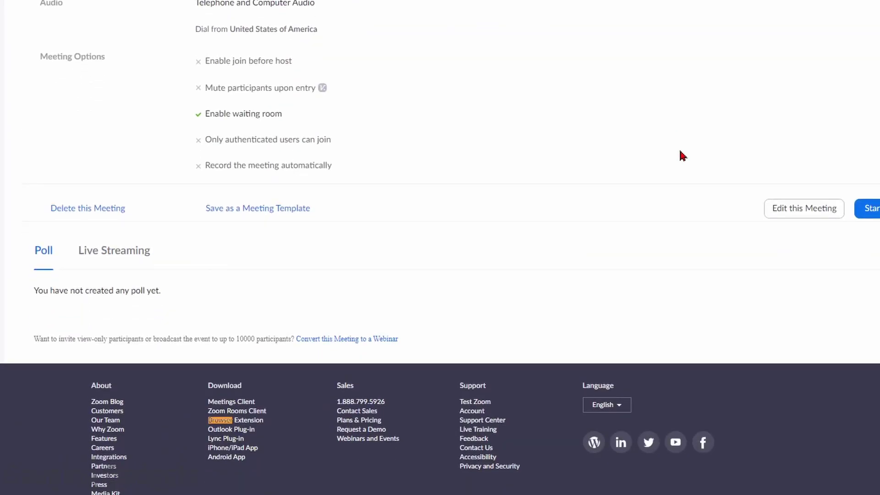
pyautogui.click(798, 211)
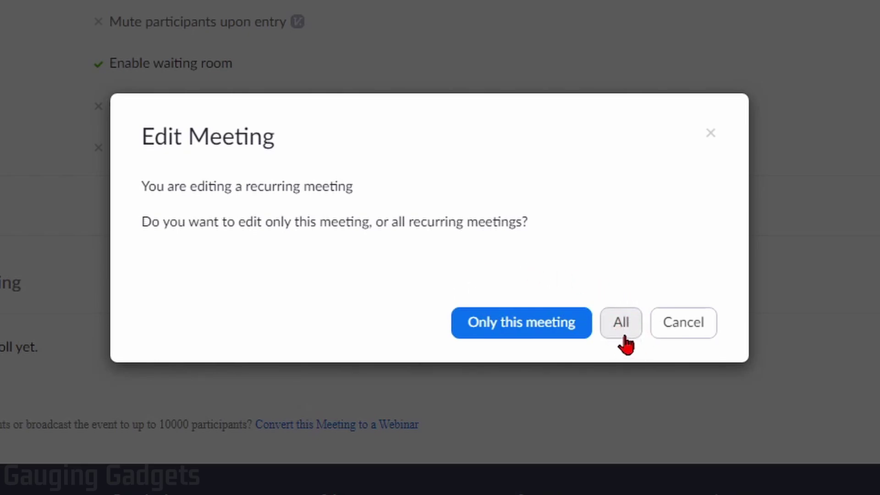
# Step: Choose to edit all occurrences of My Meeting
pyautogui.click(623, 333)
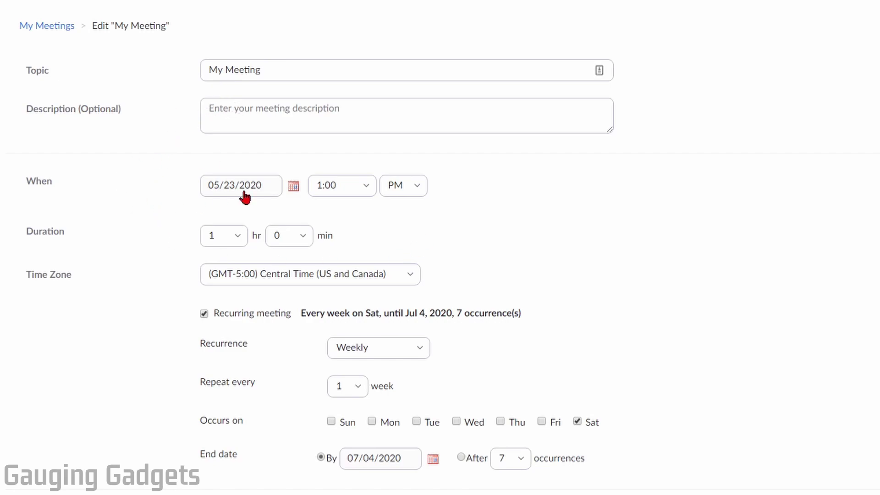
pyautogui.scroll(-1, 413, 234)
pyautogui.scroll(-1, 448, 235)
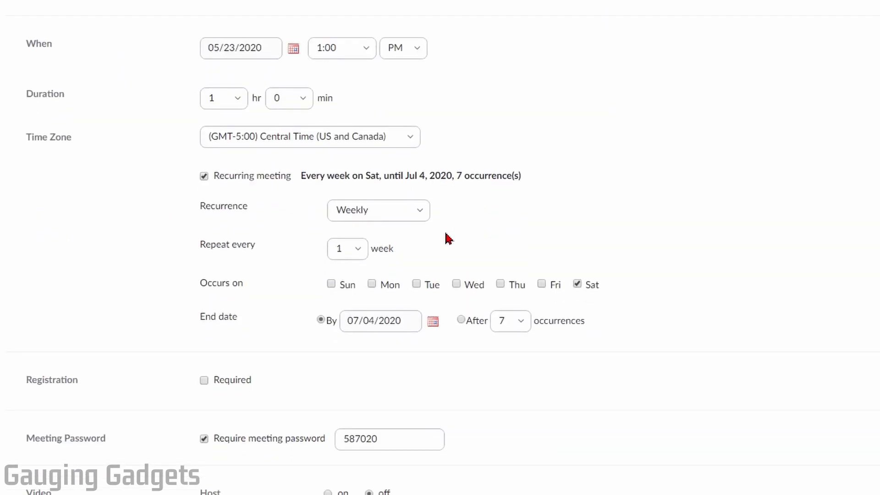
pyautogui.scroll(-1, 447, 238)
pyautogui.scroll(-1, 442, 245)
pyautogui.scroll(-2, 248, 303)
pyautogui.scroll(-2, 247, 302)
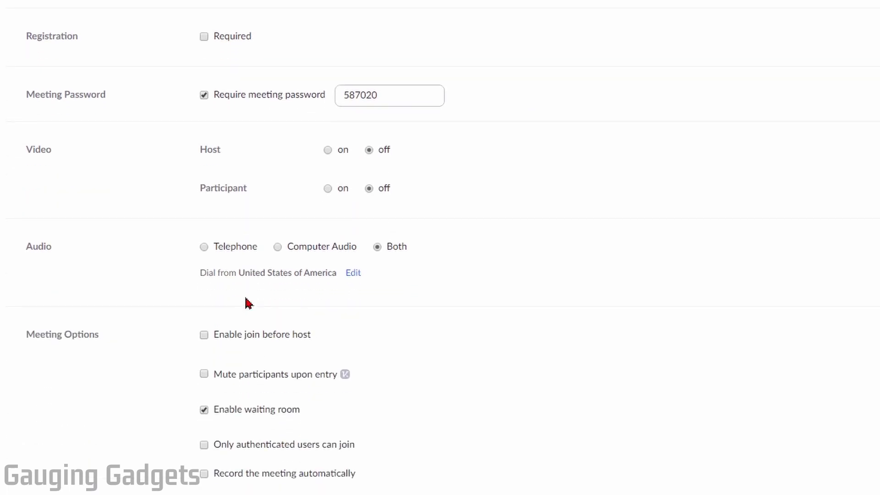
pyautogui.scroll(-2, 248, 302)
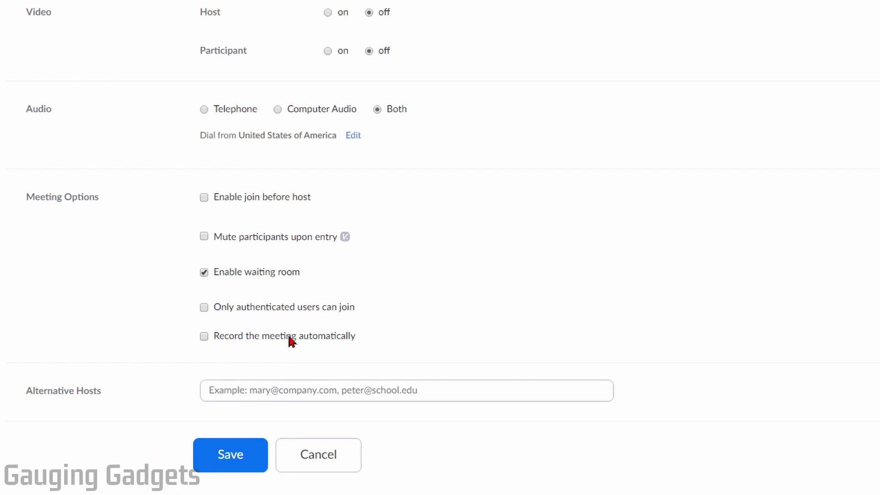
# Step: Save the edited recurring My Meeting settings
pyautogui.click(237, 465)
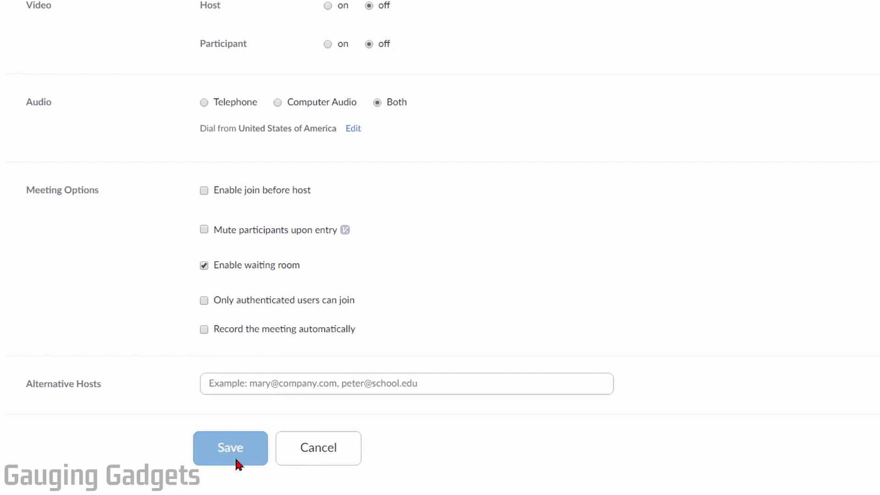